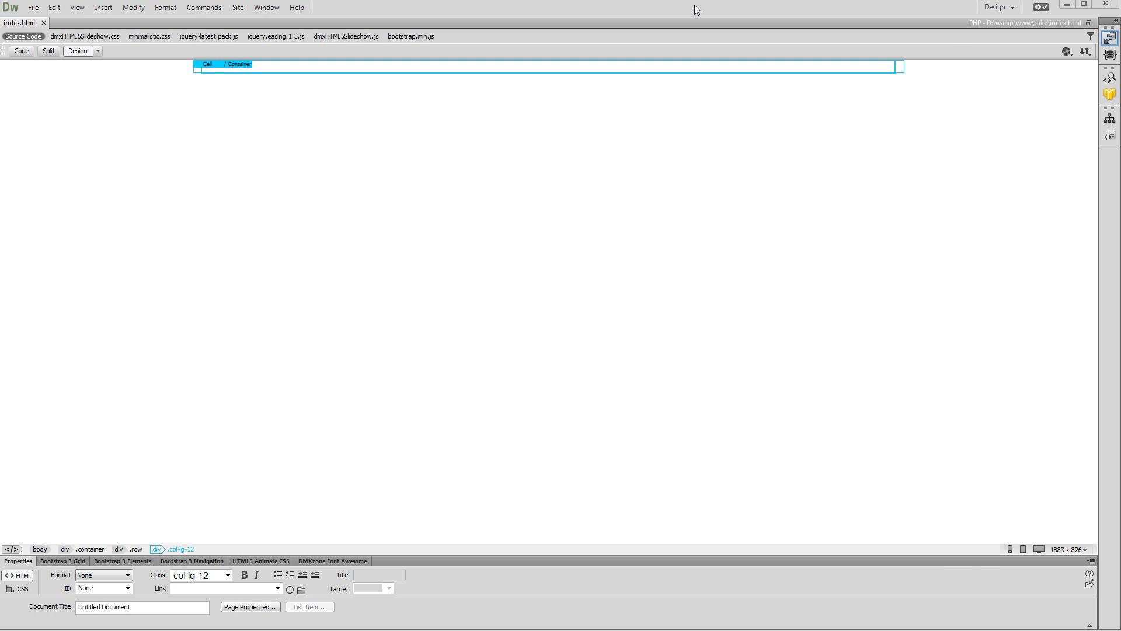
Insert an HTML5 Slideshow 2 from DMXzone with Static images and the Image Resizer enabled.
{"action": "left_click", "coordinate": [1110, 39]}
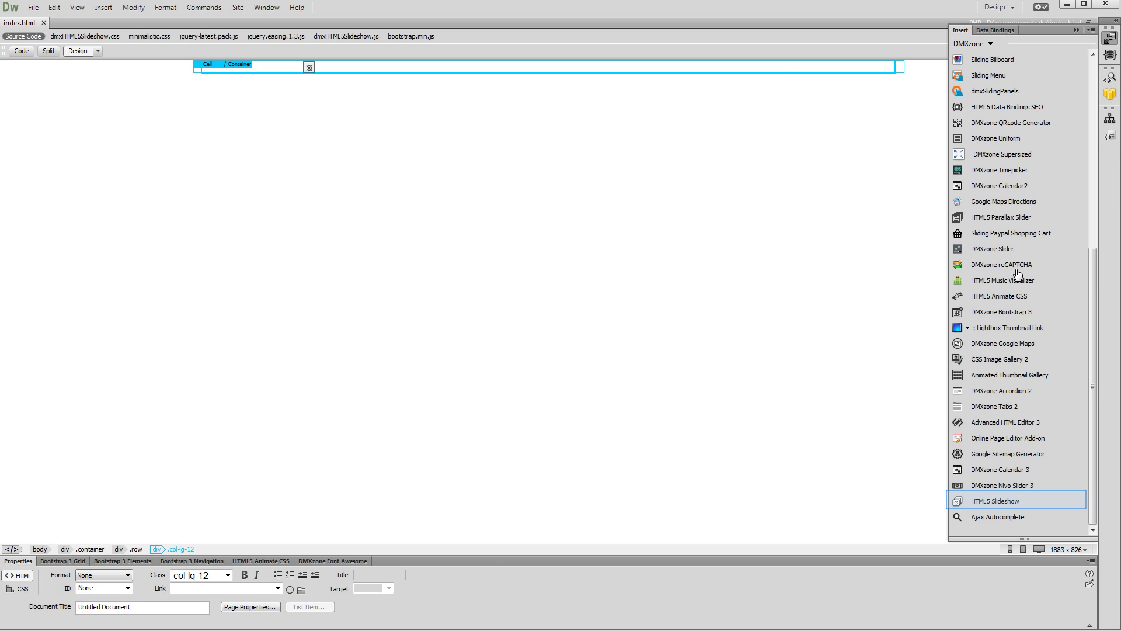
{"action": "left_click", "coordinate": [1010, 503]}
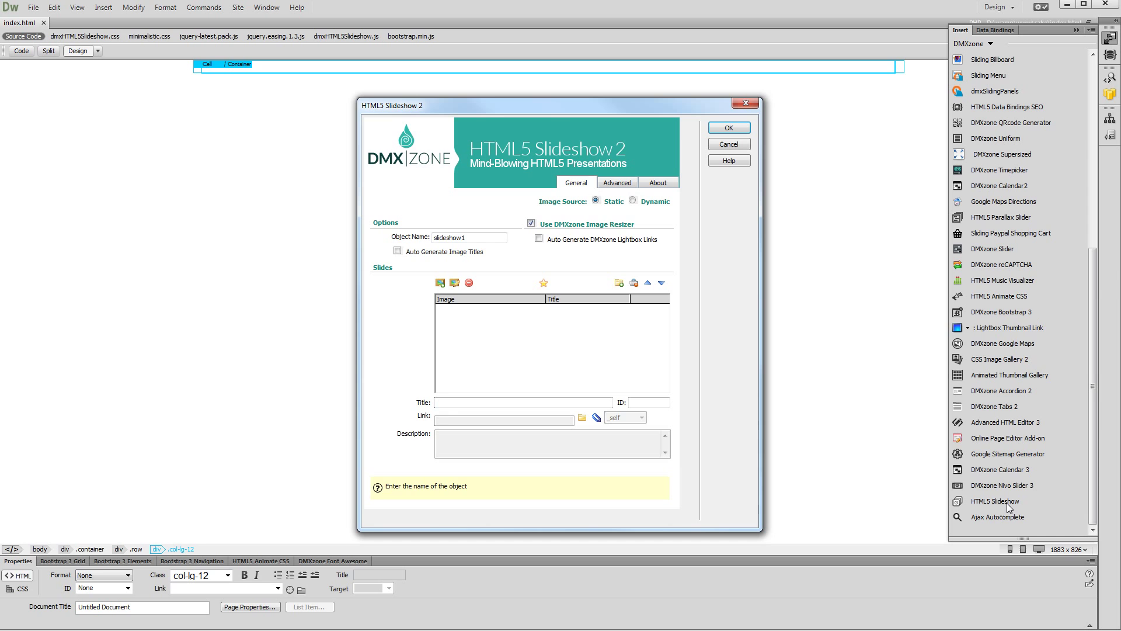
{"action": "key", "text": "Tab"}
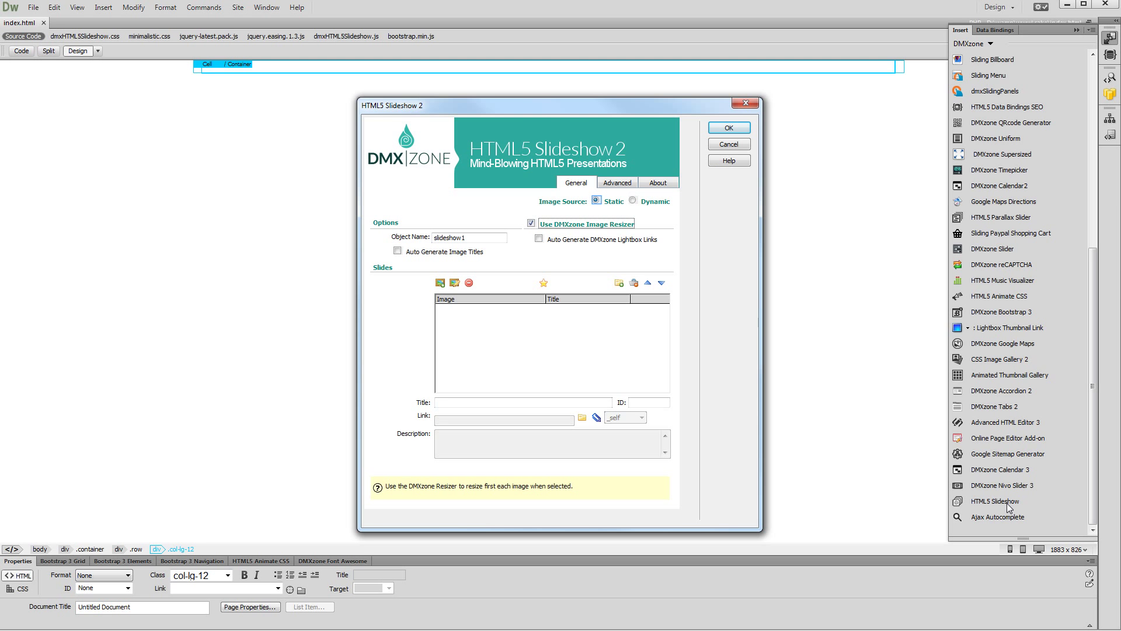
{"action": "left_click", "coordinate": [596, 202]}
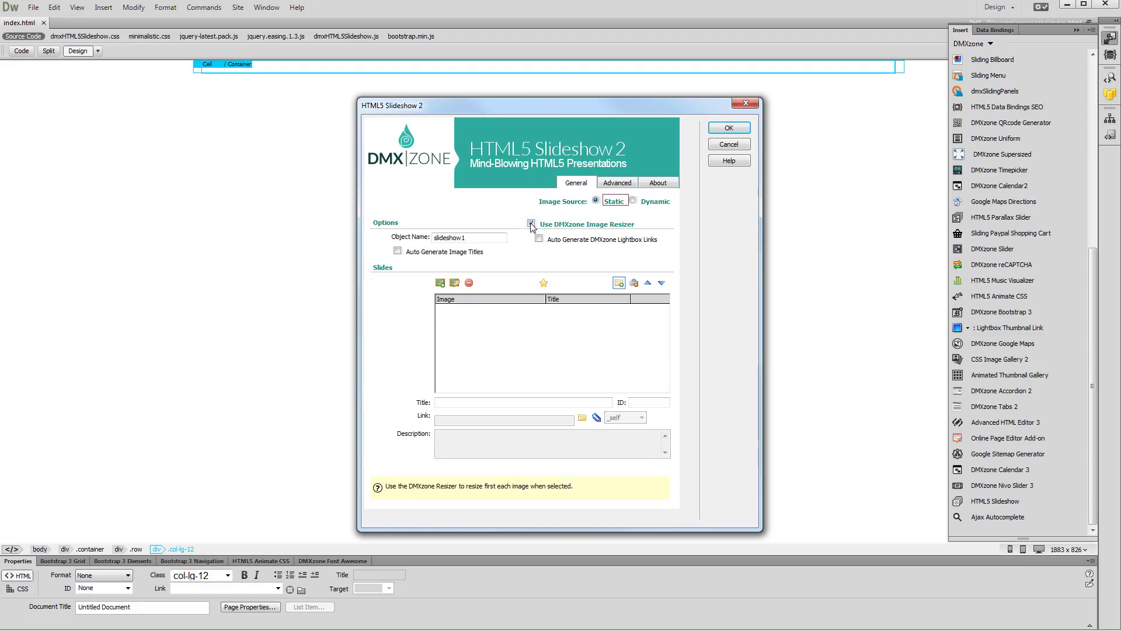
Import the desktop images folder, resized to 1200x675 photos and 1920x1080 big images.
{"action": "left_click", "coordinate": [622, 285]}
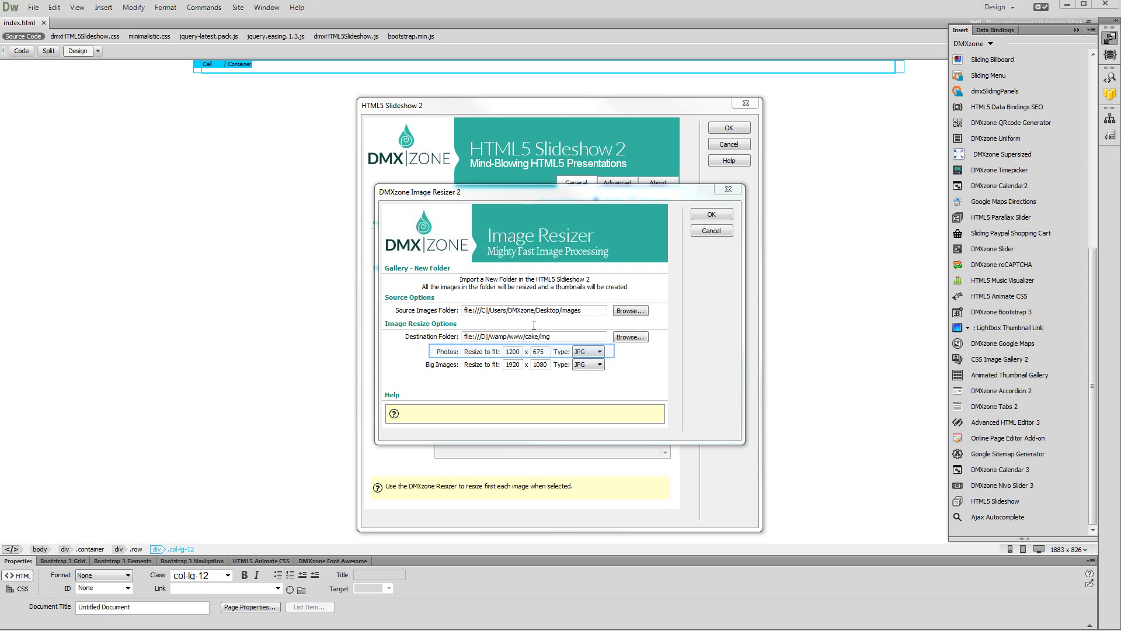
{"action": "left_click", "coordinate": [513, 364]}
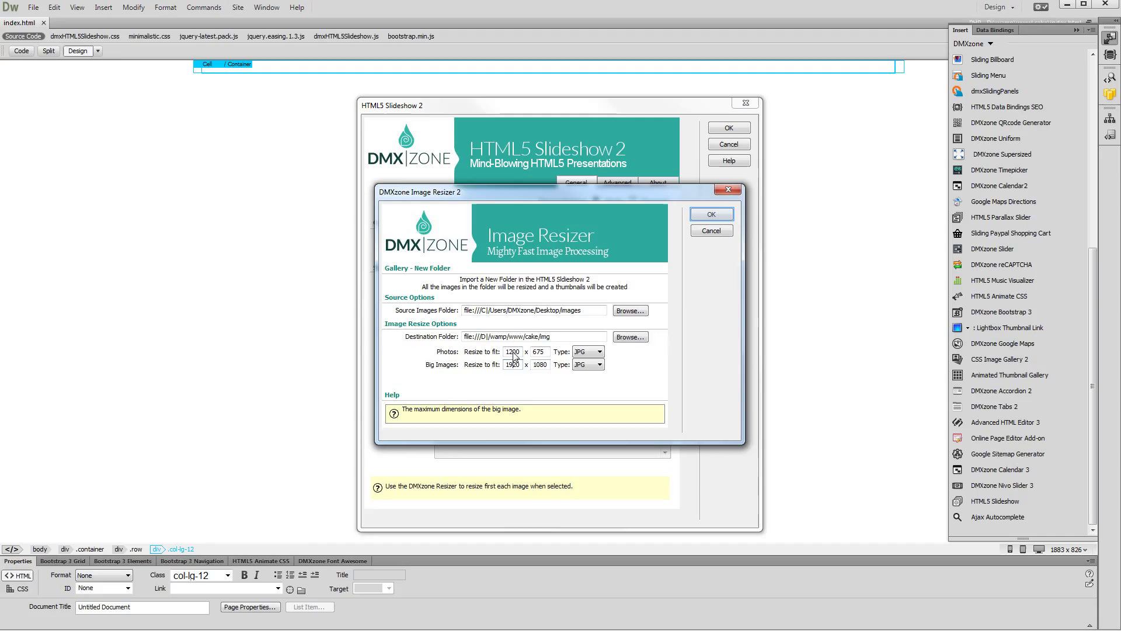
{"action": "left_click", "coordinate": [716, 215]}
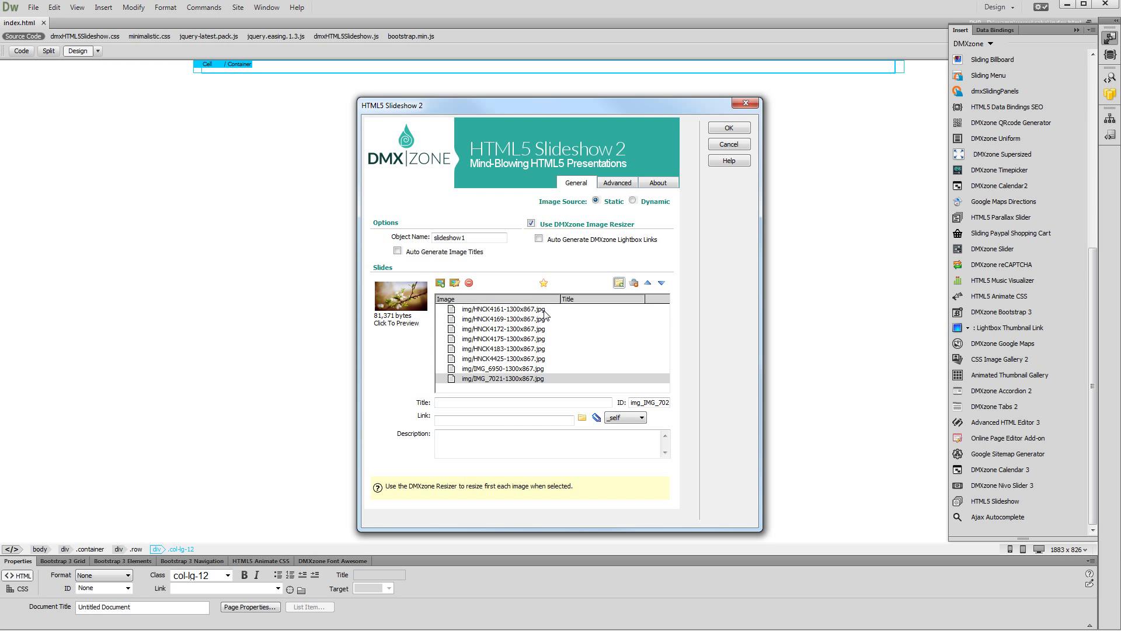
Select the first slide, img/HNCK4161-1300x867.jpg, to show its preview.
{"action": "left_click", "coordinate": [526, 310]}
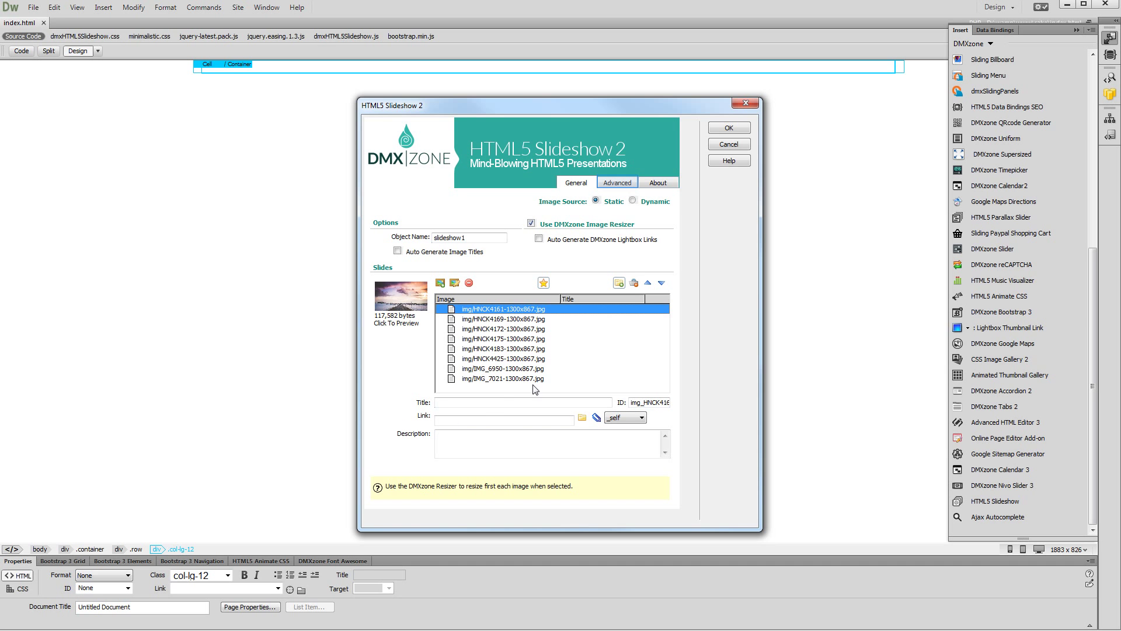
Set the slideshow's Display Mode to Responsive and change its height from 75% to 56.25%.
{"action": "left_click", "coordinate": [616, 182]}
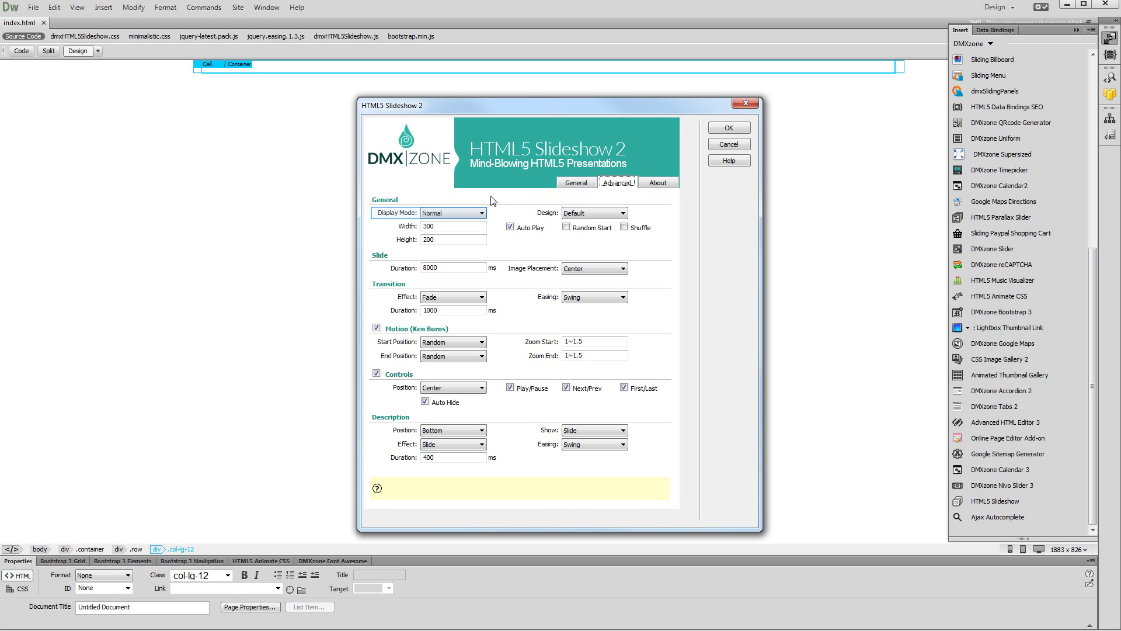
{"action": "left_click", "coordinate": [481, 214]}
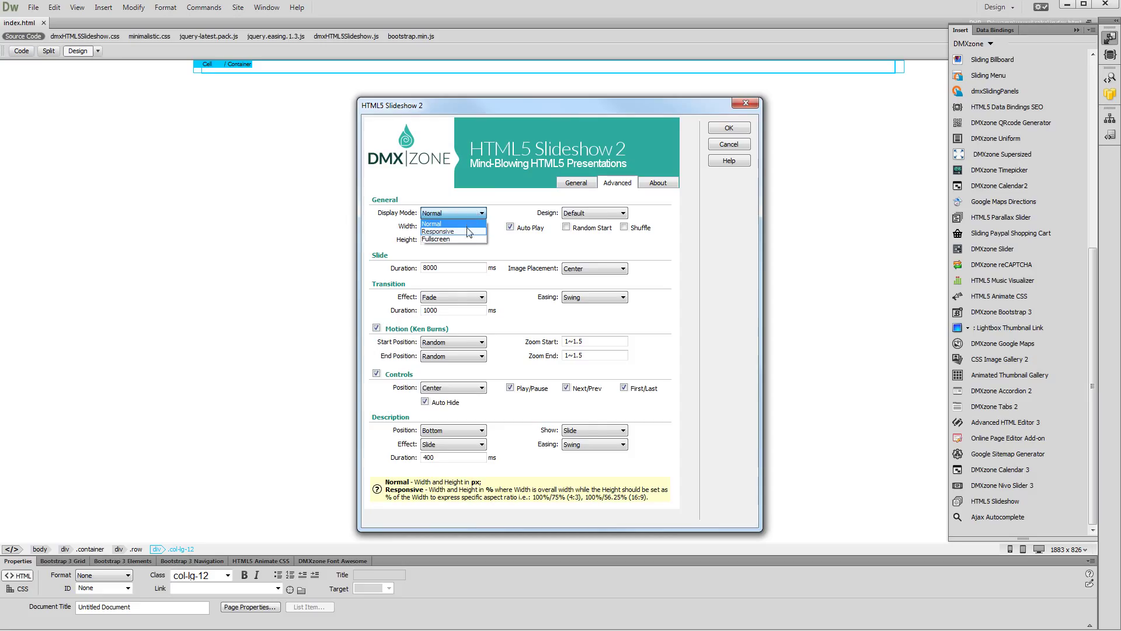
{"action": "left_click", "coordinate": [468, 233]}
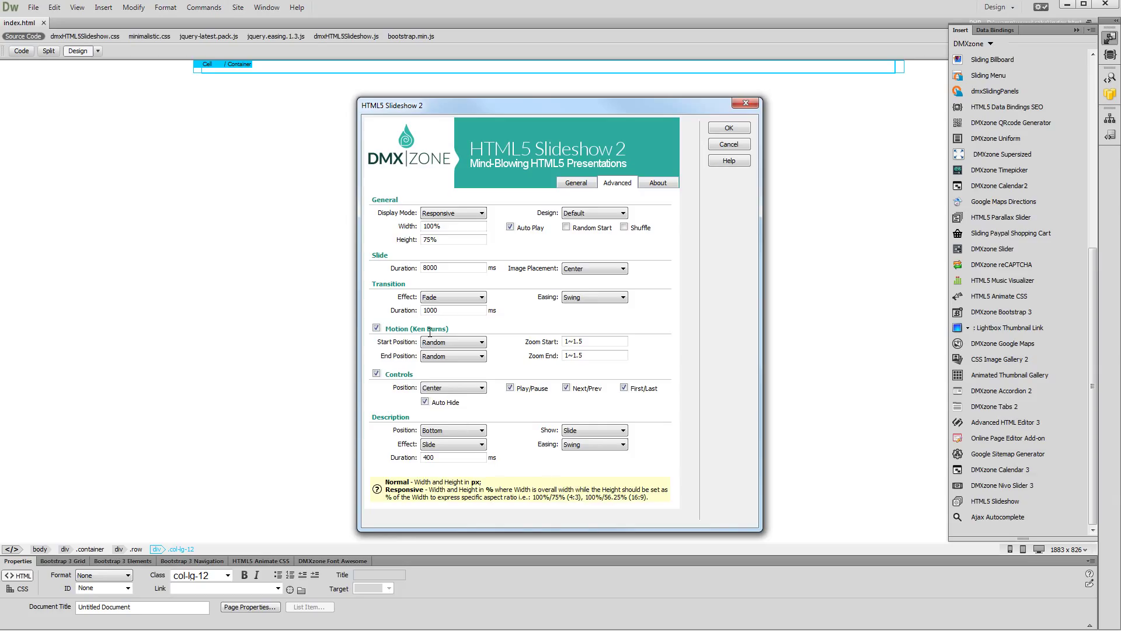
{"action": "left_click", "coordinate": [423, 239]}
{"action": "key", "text": "Delete"}
{"action": "key", "text": "Delete"}
{"action": "type", "text": "56.25"}
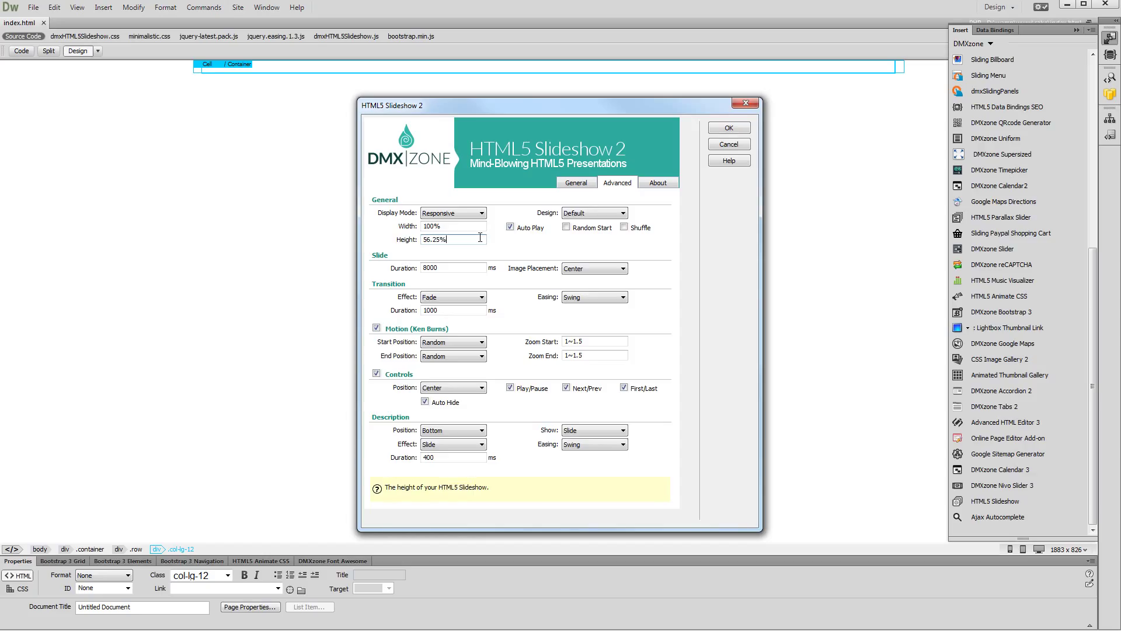
{"action": "key", "text": "Tab"}
Apply the Minimalistic design with centered image placement and insert the slideshow into the page.
{"action": "left_click", "coordinate": [602, 212]}
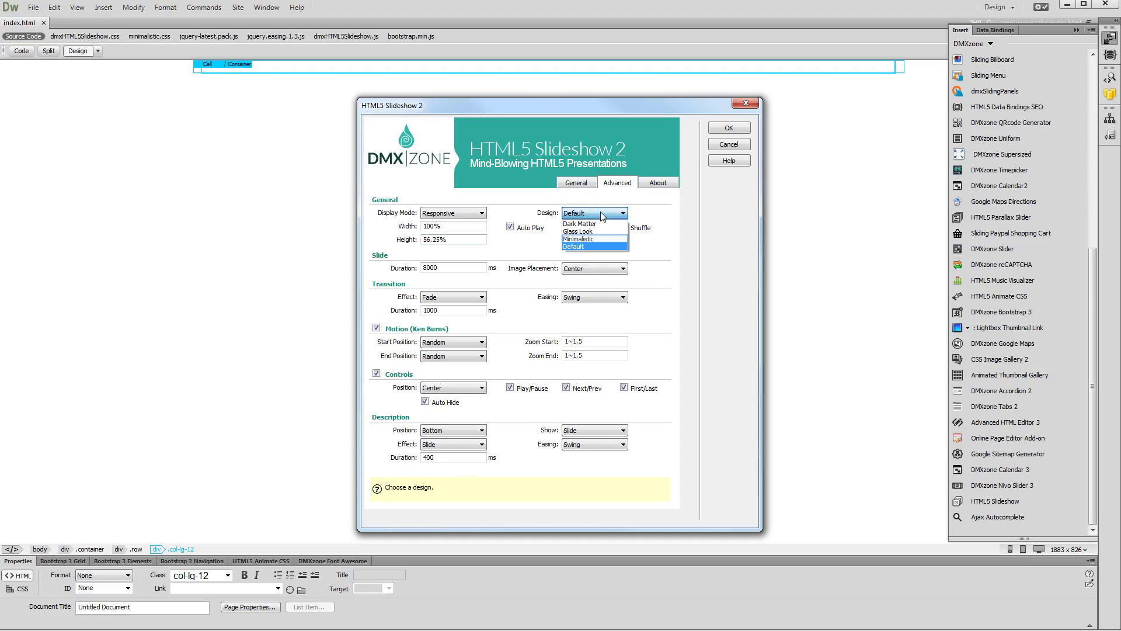
{"action": "left_click", "coordinate": [602, 239]}
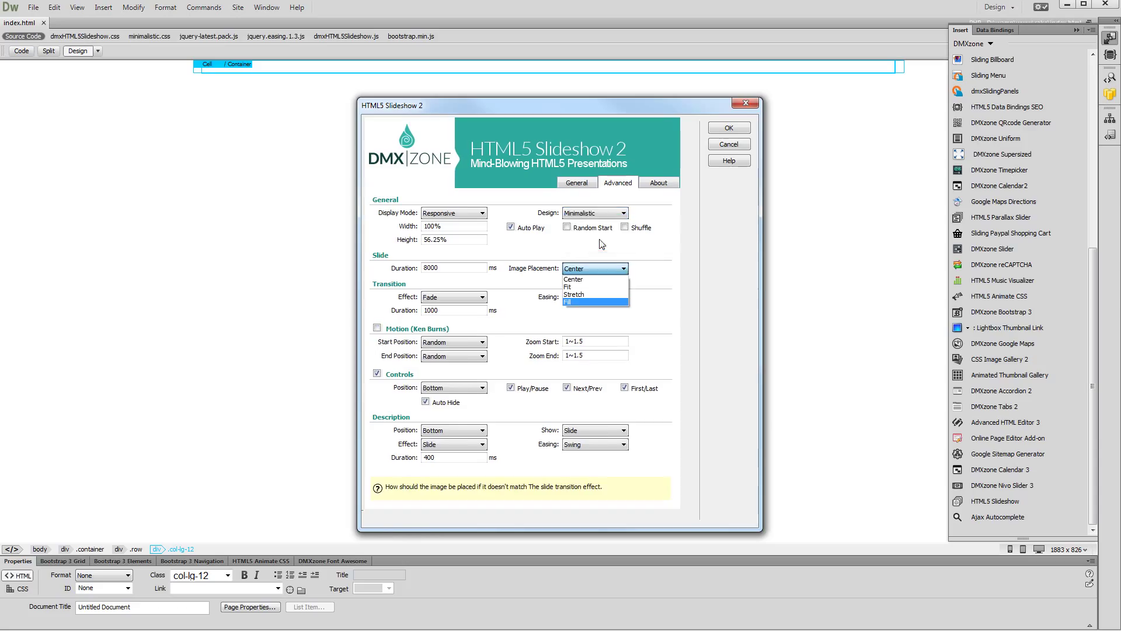
{"action": "left_click", "coordinate": [575, 304]}
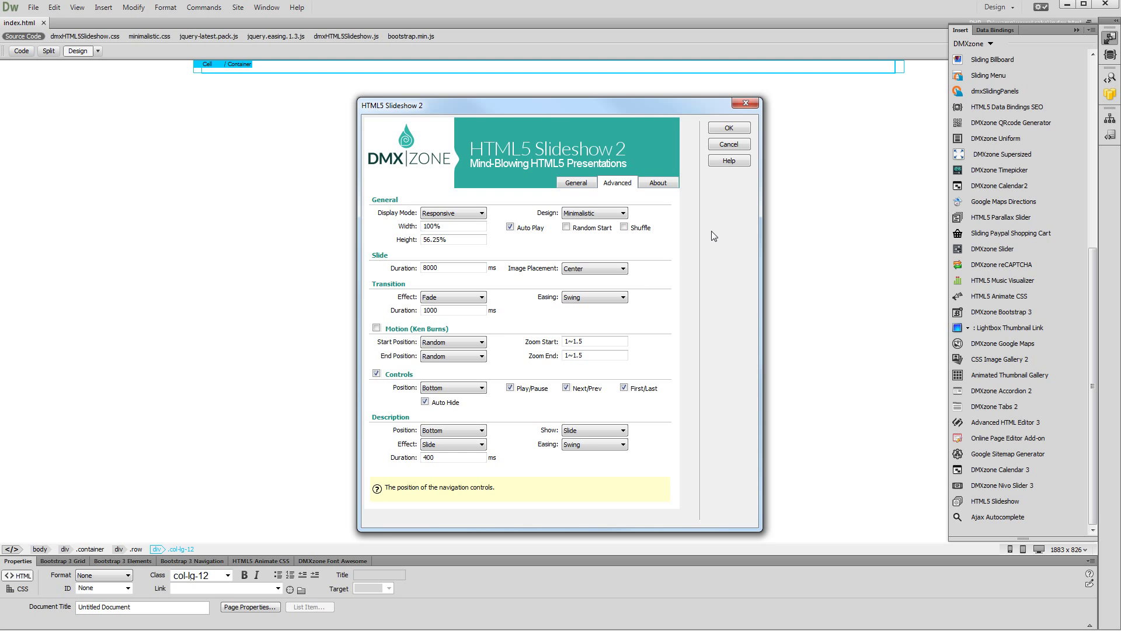
{"action": "left_click", "coordinate": [734, 127]}
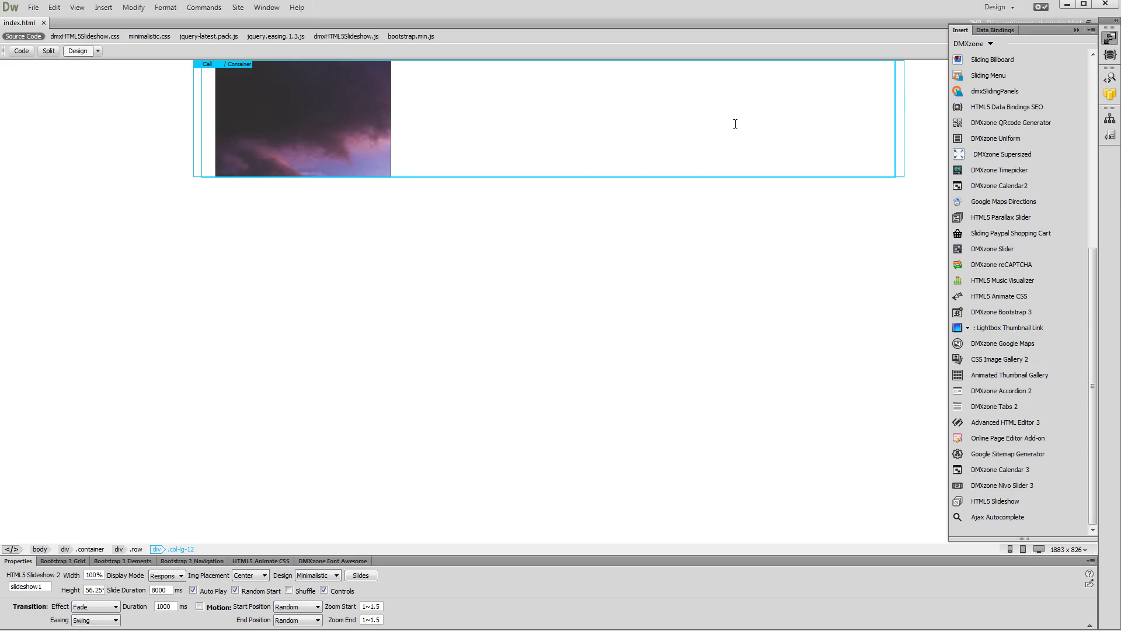
{"action": "left_click", "coordinate": [136, 147]}
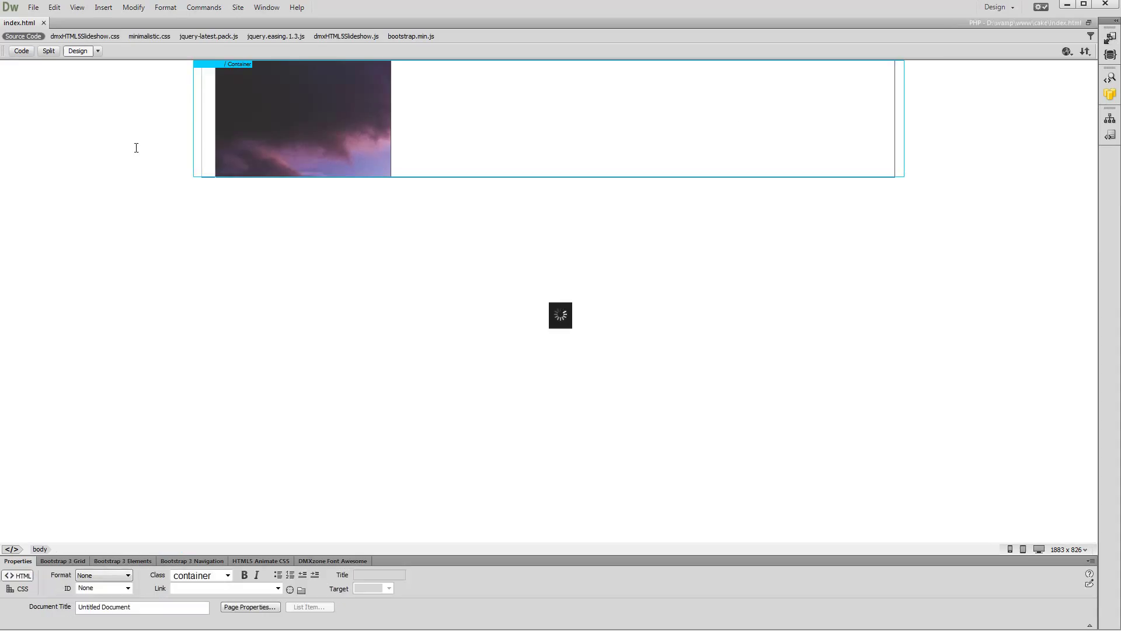
{"action": "left_click", "coordinate": [97, 51]}
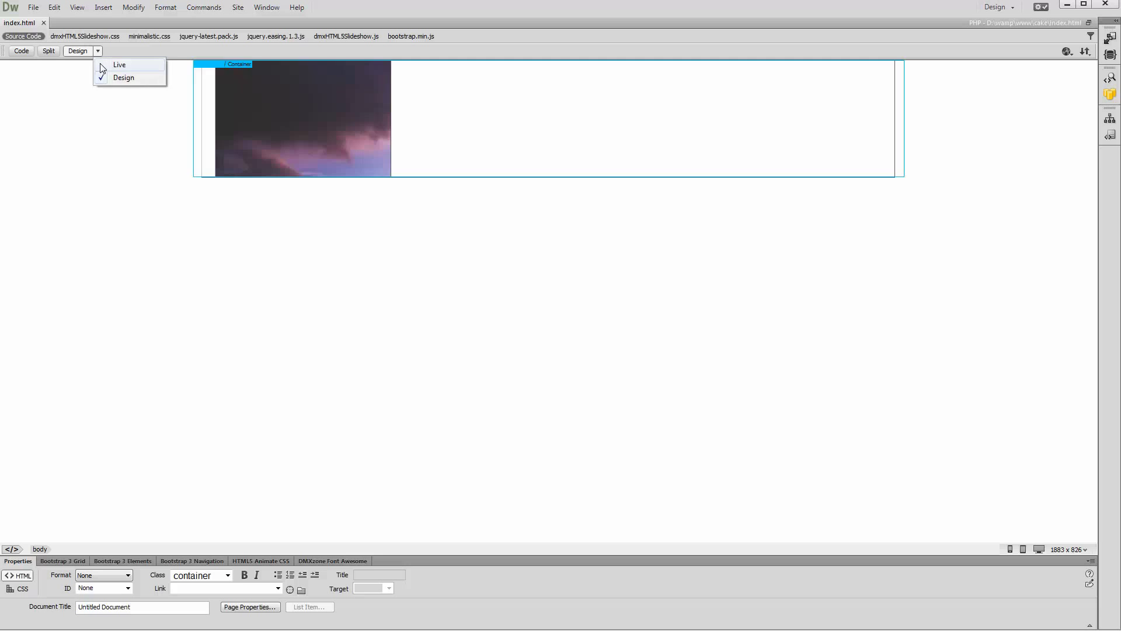
Preview the page in Live view, advance the slideshow, and show it at desktop size.
{"action": "left_click", "coordinate": [110, 68]}
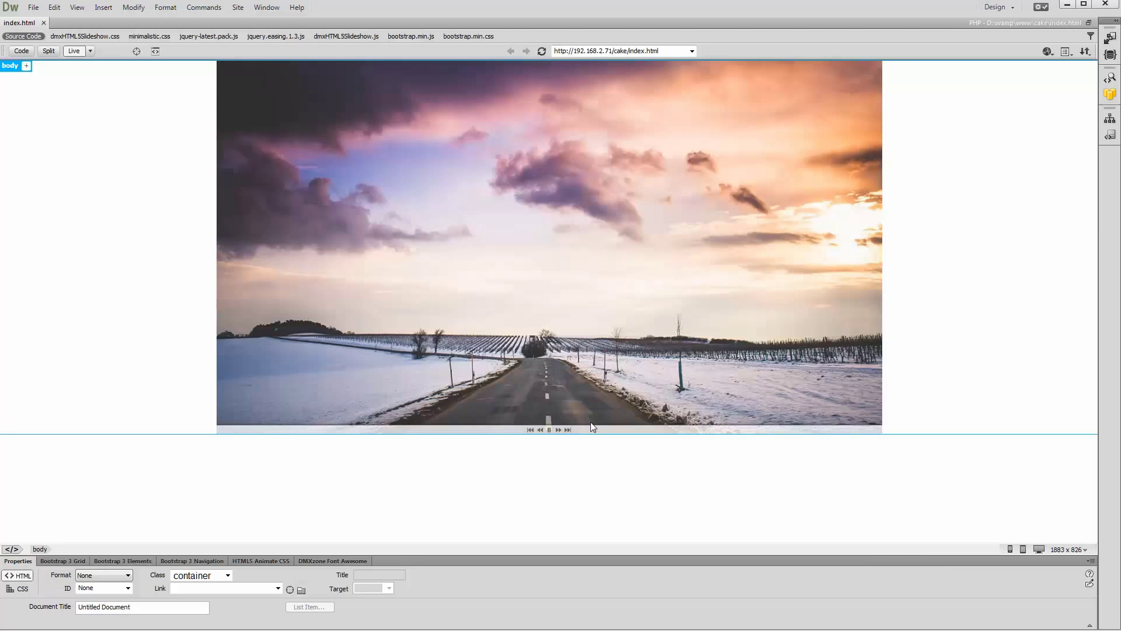
{"action": "left_click", "coordinate": [557, 431]}
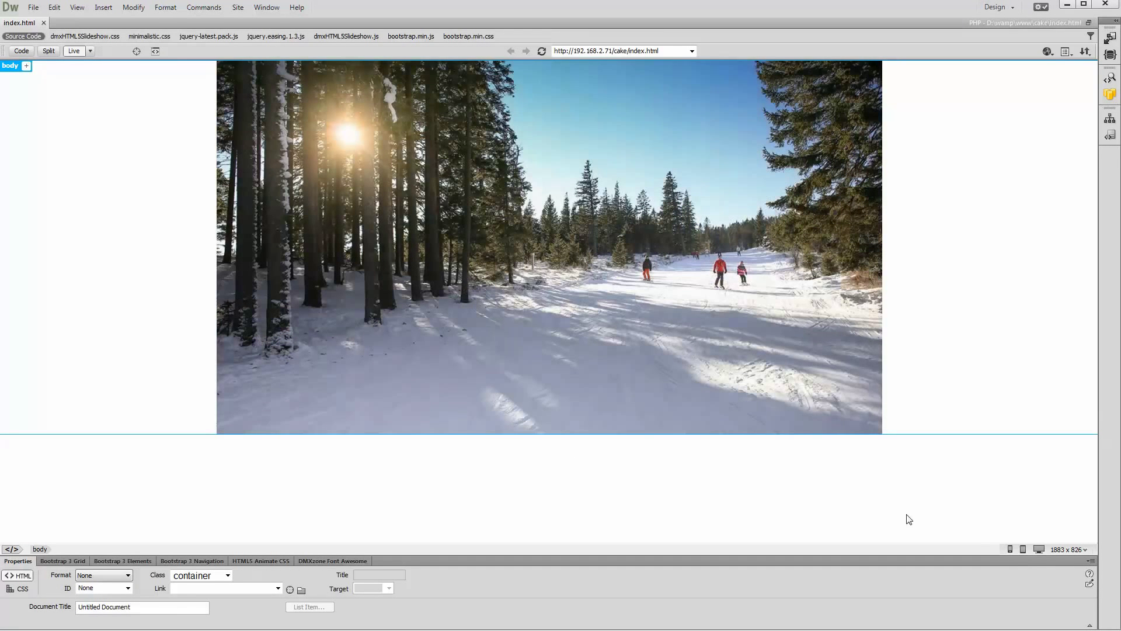
{"action": "left_click", "coordinate": [1037, 548]}
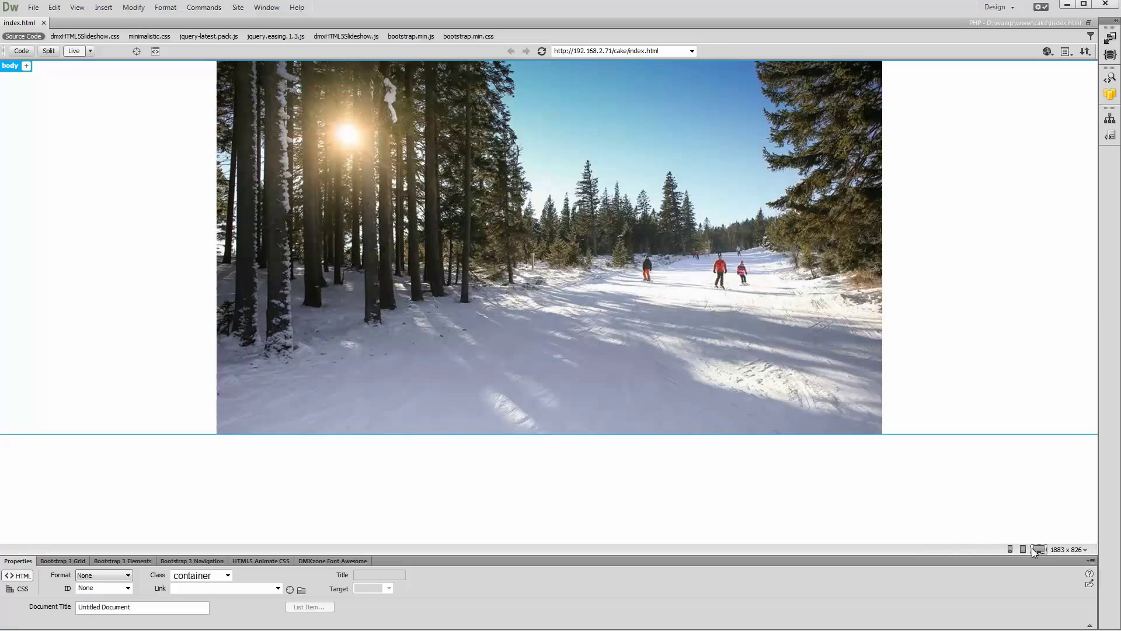